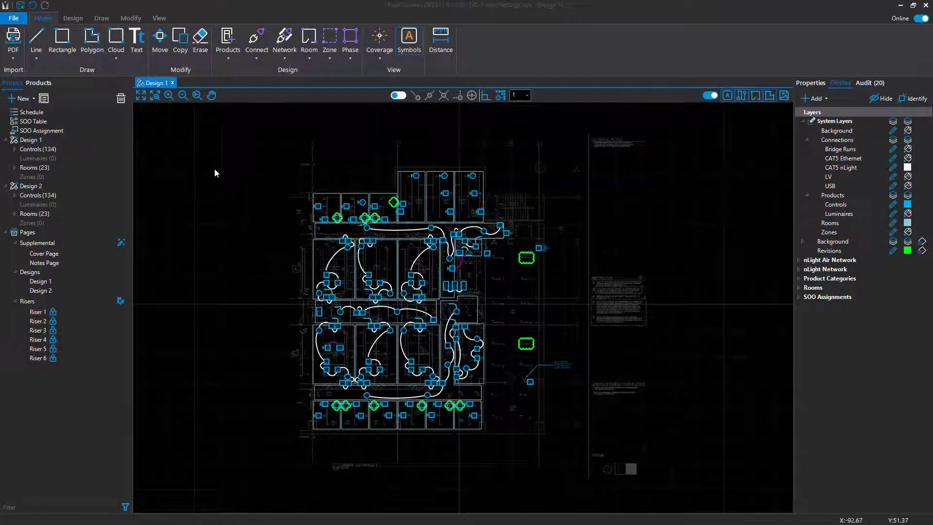
Open the application Settings page from the File backstage.
click(19, 18)
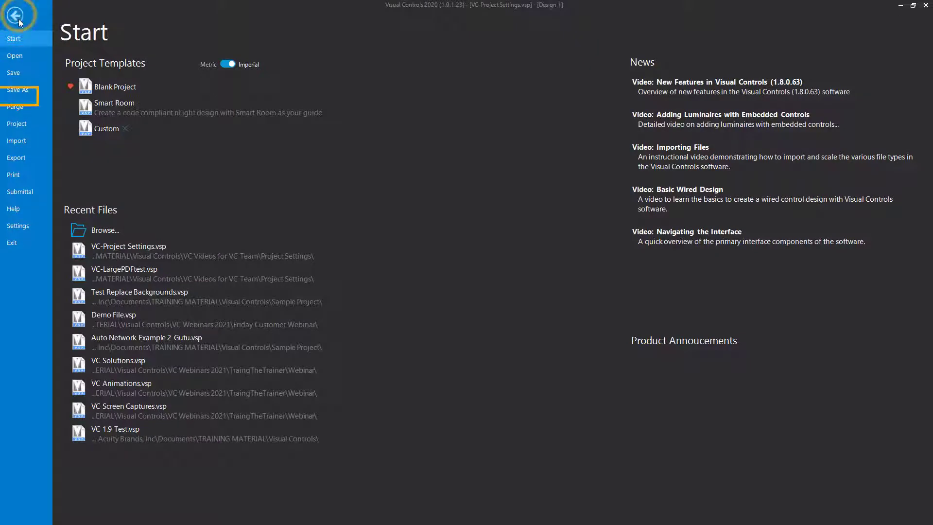
click(42, 227)
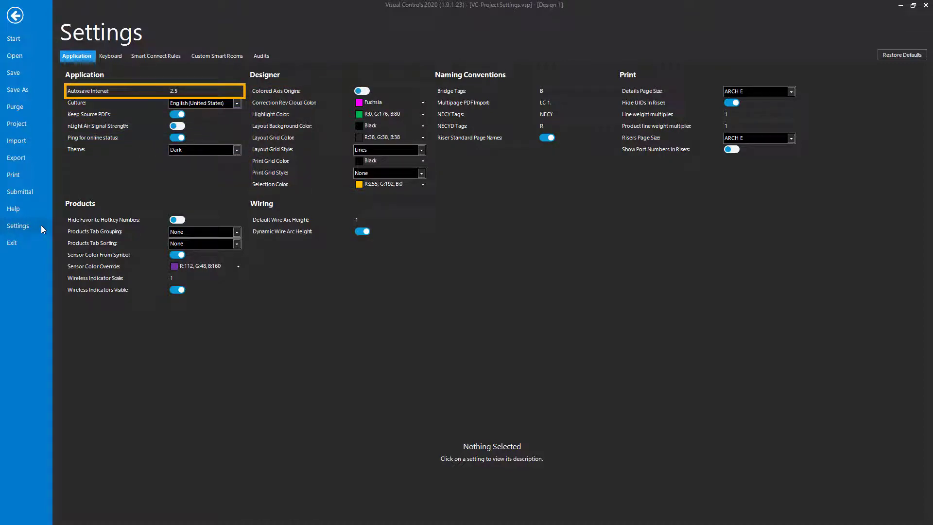
click(116, 88)
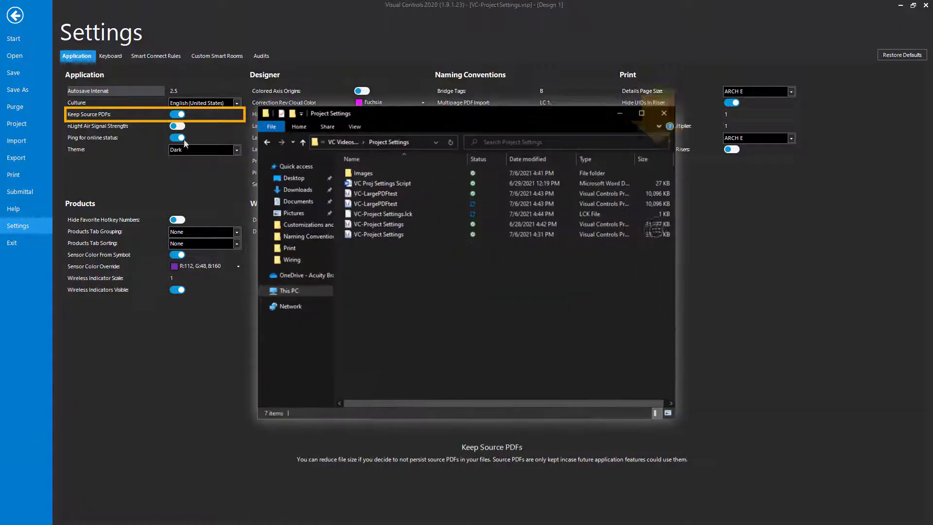
Switch off Keep Source PDFs in the Application settings.
click(178, 114)
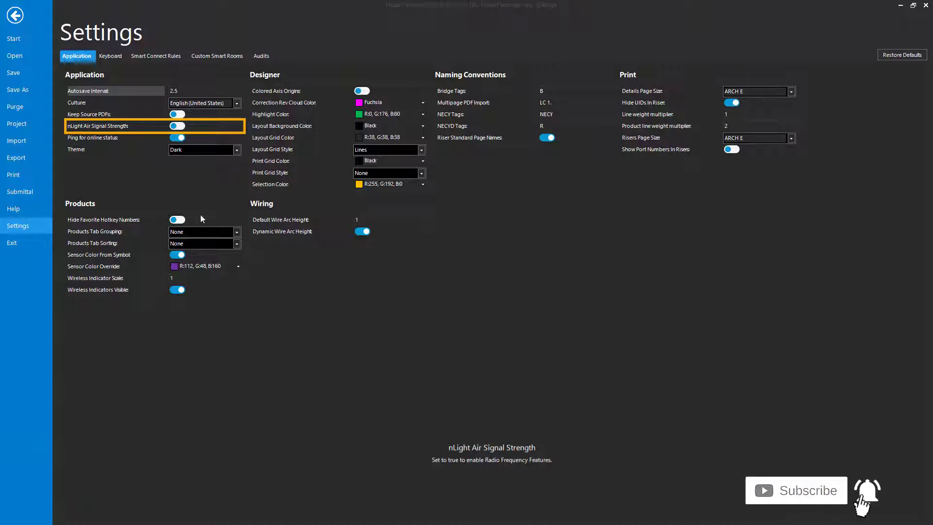
Switch on nLight Air Signal Strength in the Application section.
click(178, 126)
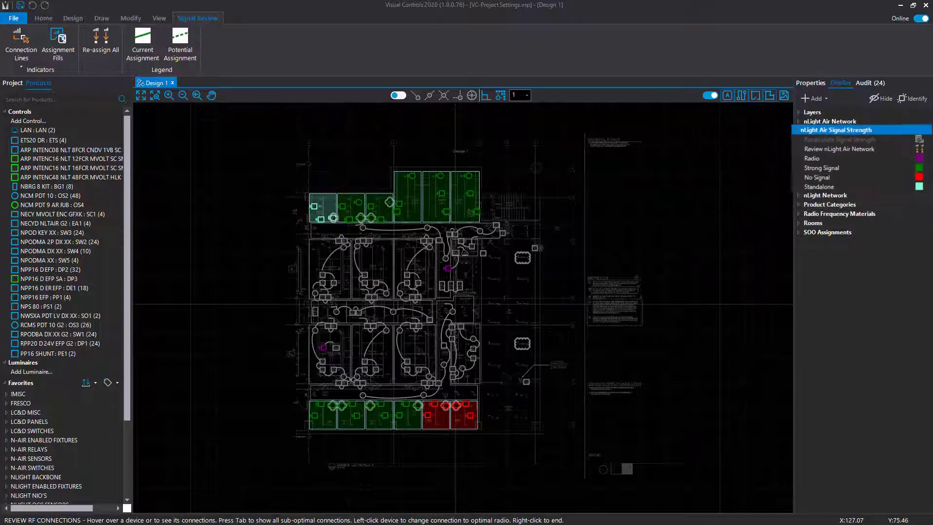
mouse_move(328, 425)
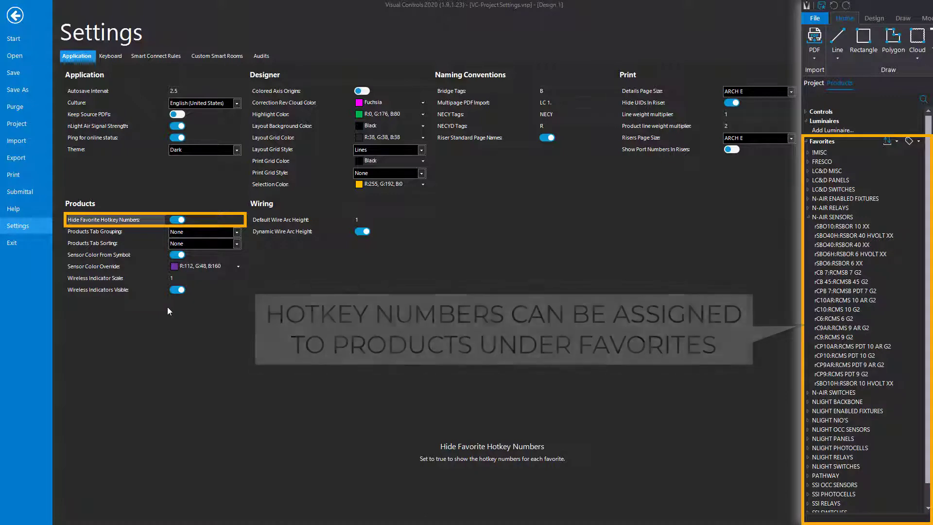
Turn off Hide Favorite Hotkey Numbers and select the Products Tab Grouping setting.
click(177, 220)
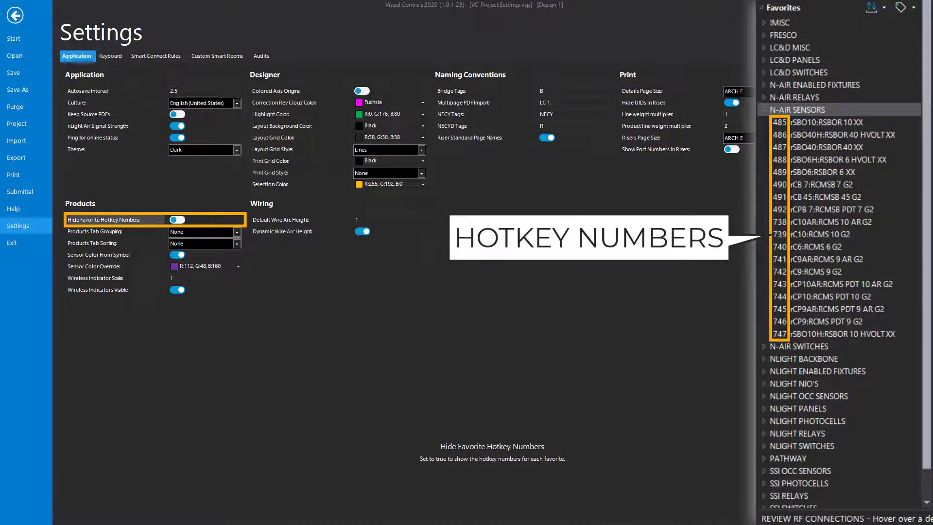
click(95, 232)
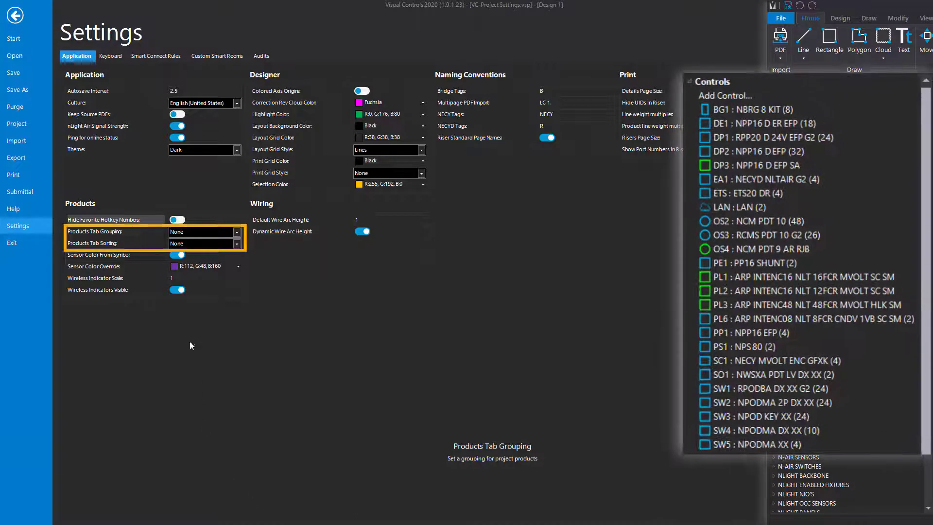
Sort the Products tab list by Catalog and group it by Manufacturer.
click(199, 243)
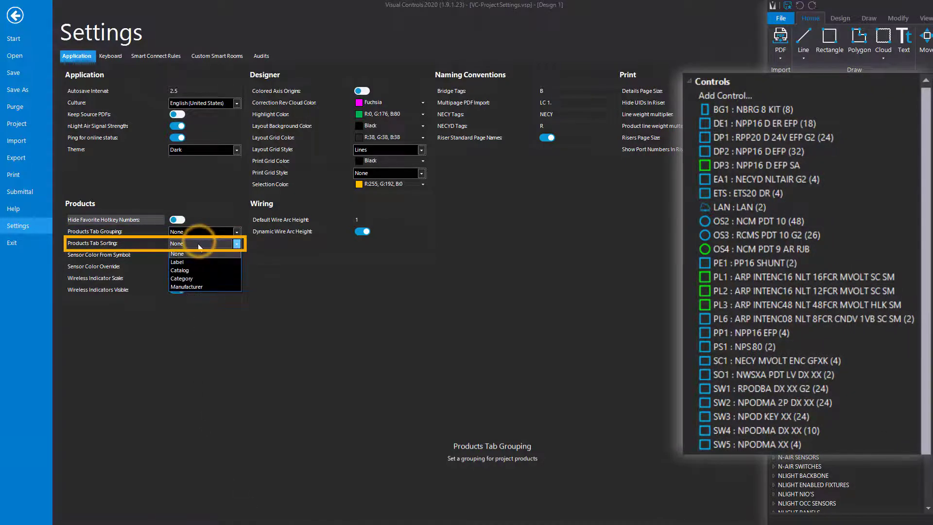
click(199, 270)
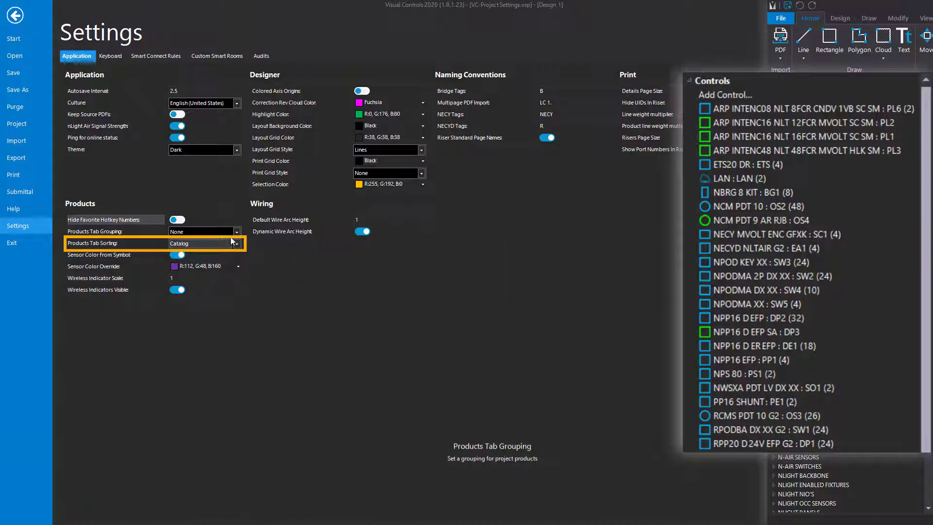
click(236, 232)
click(216, 275)
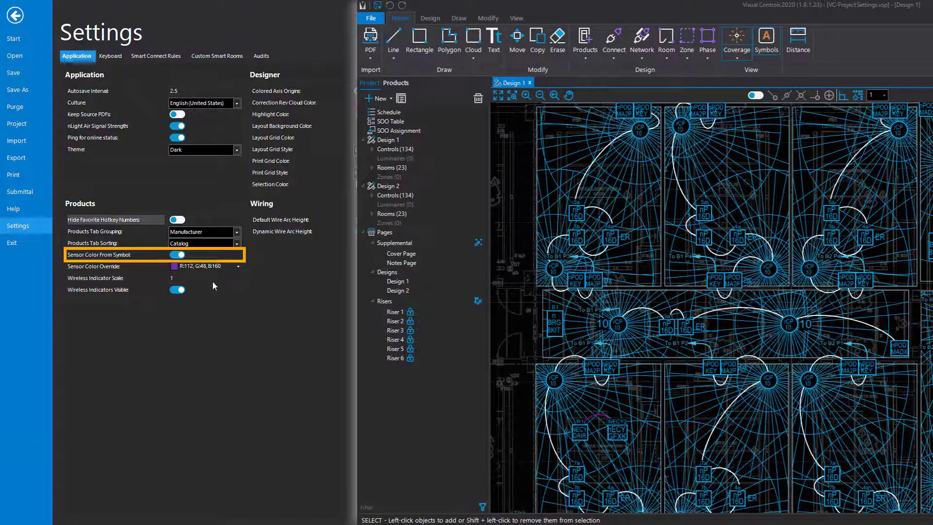
Turn off Sensor Color From Symbol and set Sensor Color Override to Red.
click(184, 257)
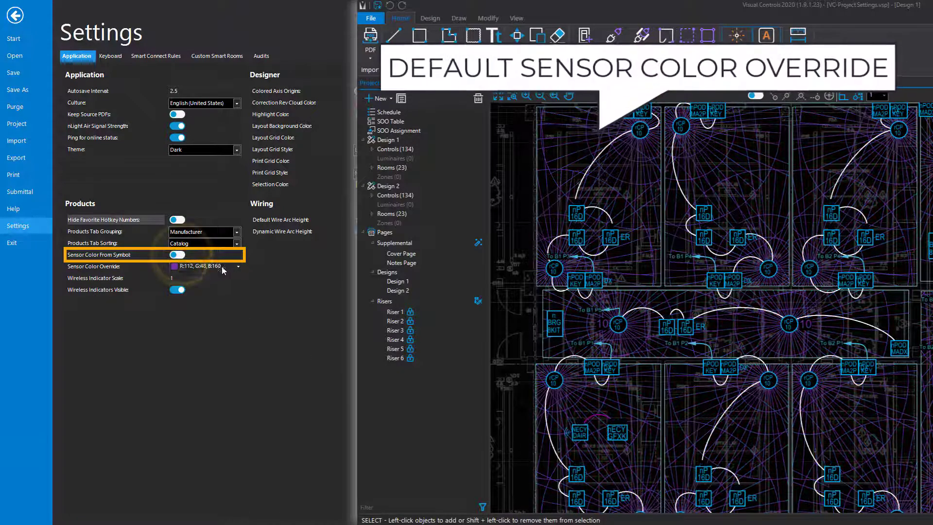
click(238, 266)
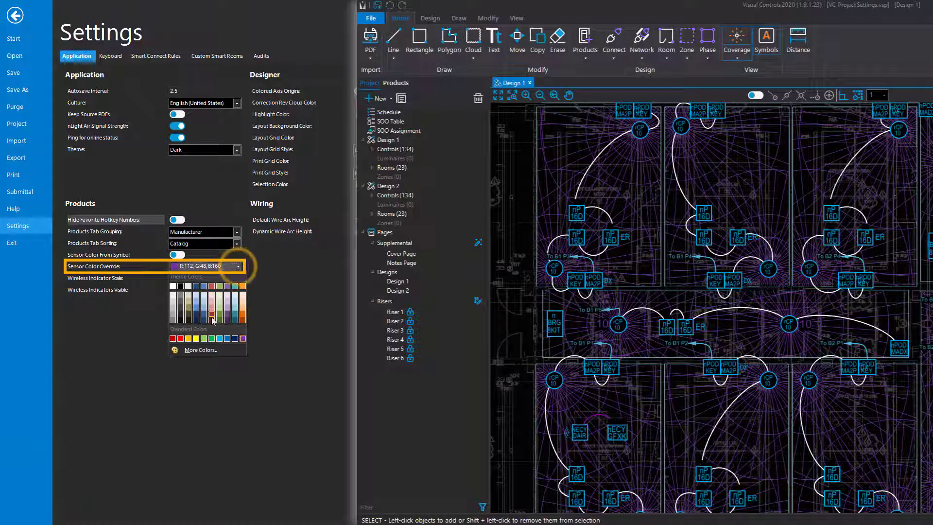
click(180, 339)
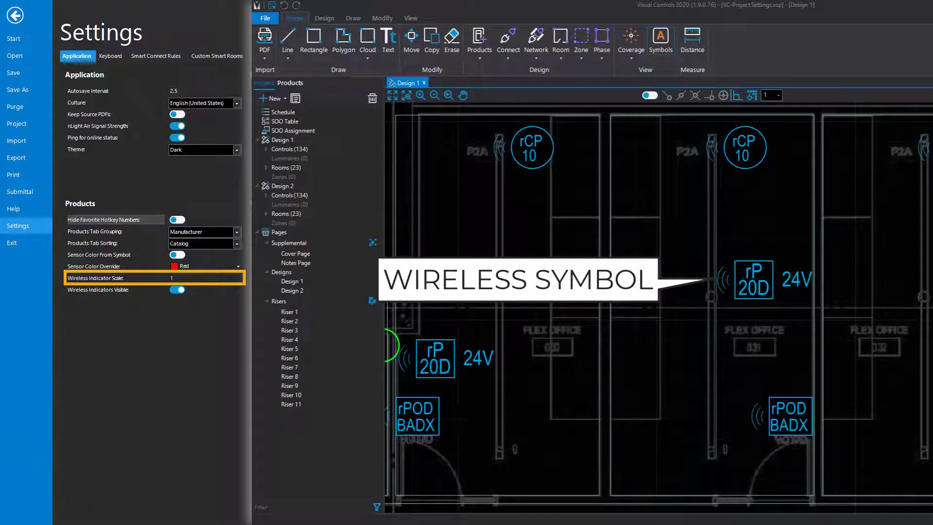
Set Wireless Indicator Scale to 0.5 and switch off Wireless Indicators Visible.
double_click(175, 277)
text(2)
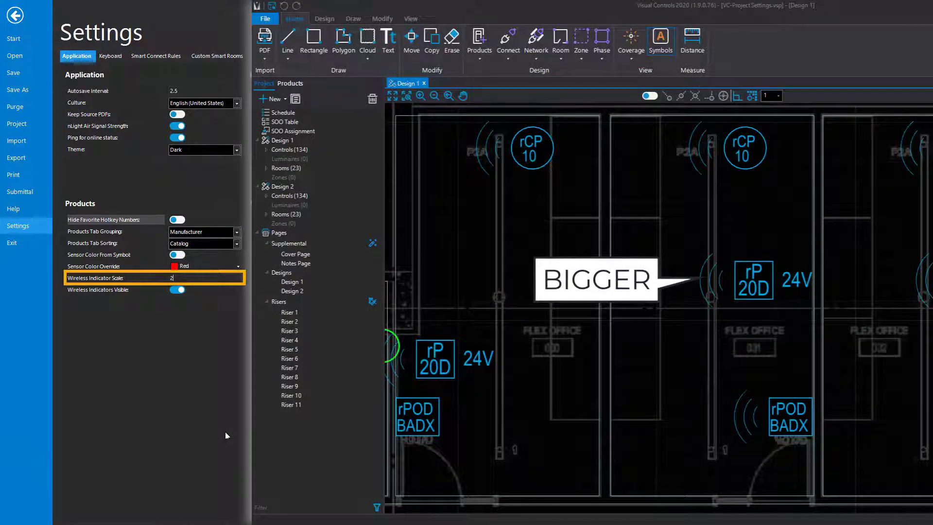
double_click(175, 278)
text(0.)
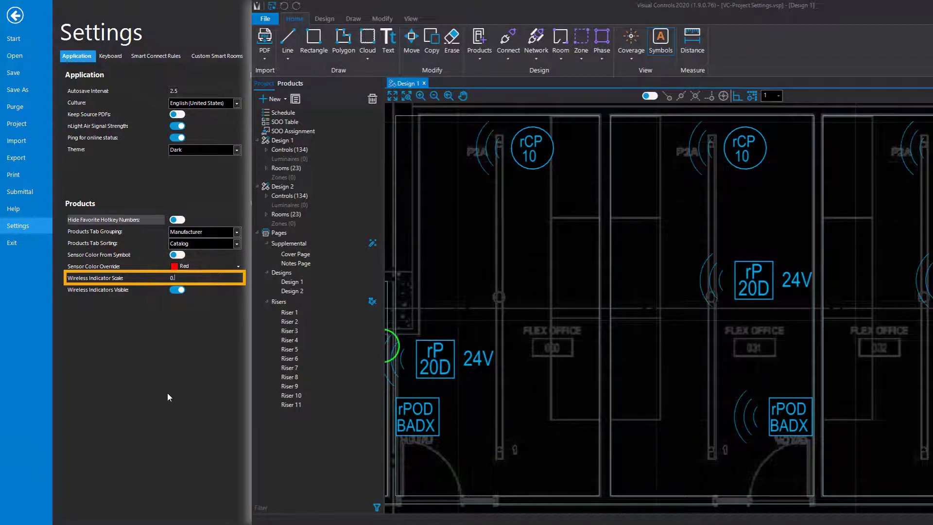
text(5)
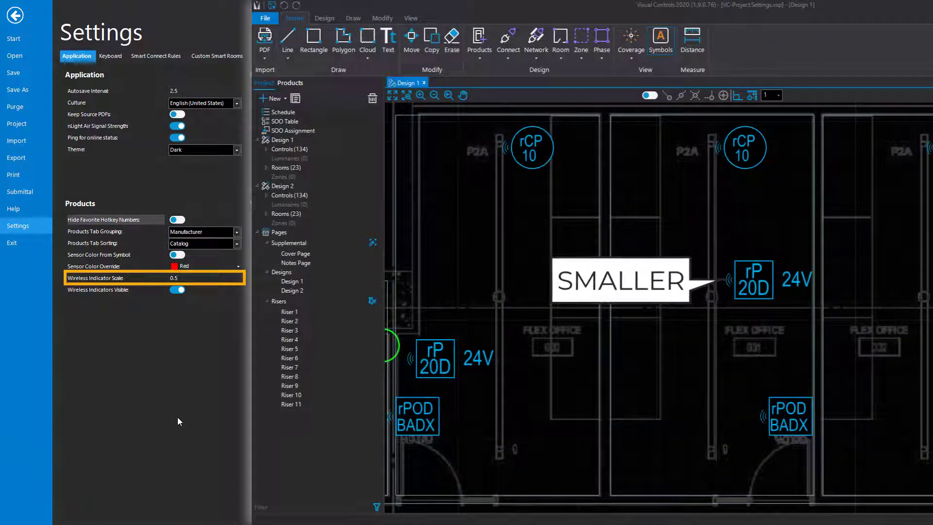
click(176, 290)
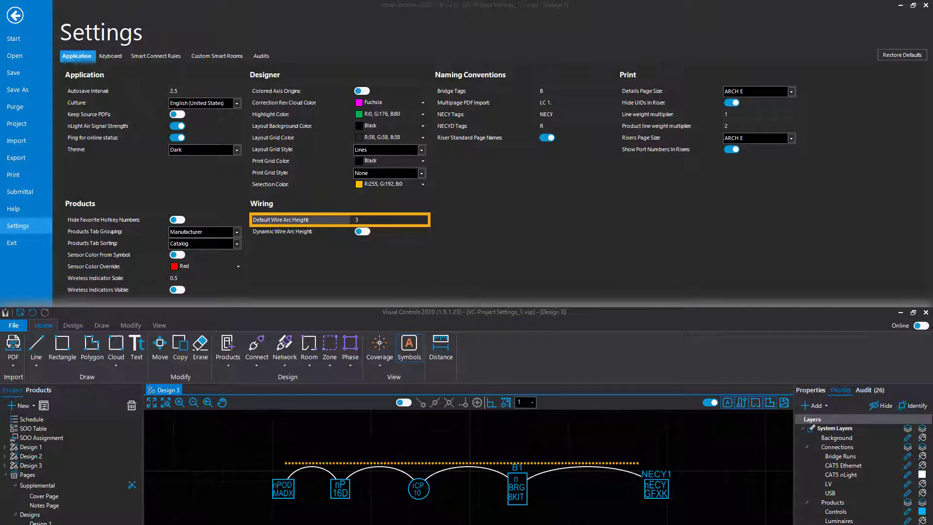
Set Default Wire Arc Height to 10 and enable Dynamic Wire Arc Height.
double_click(364, 219)
text(10)
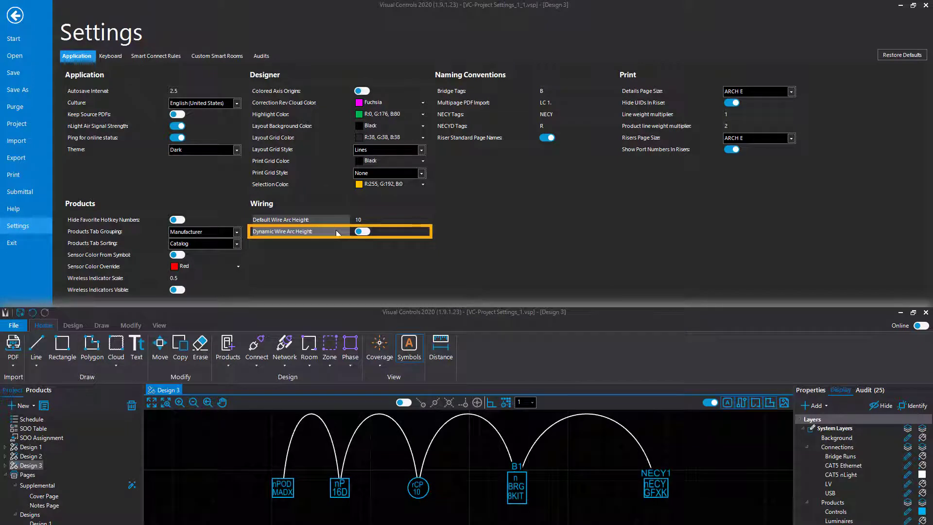
click(363, 232)
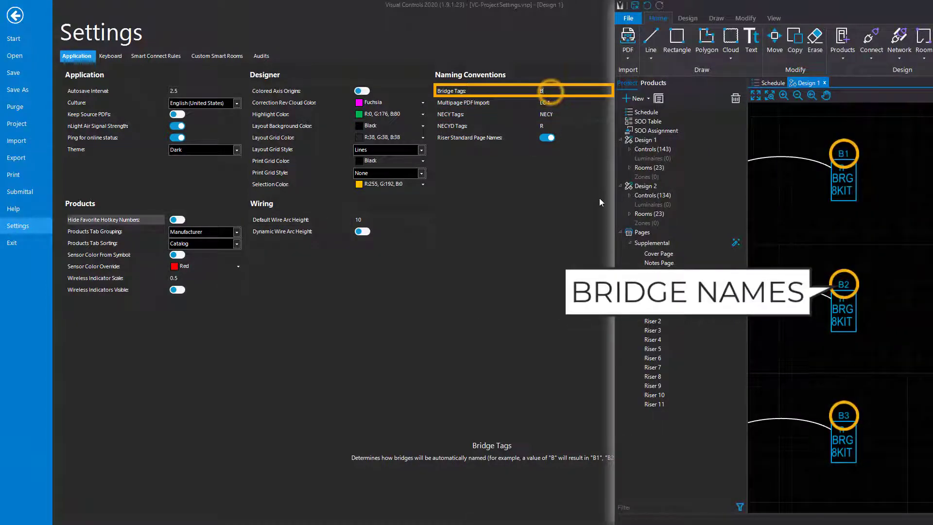
Change Bridge Tags to BR and the multipage PDF import page naming to 'AB 1.'.
text(R)
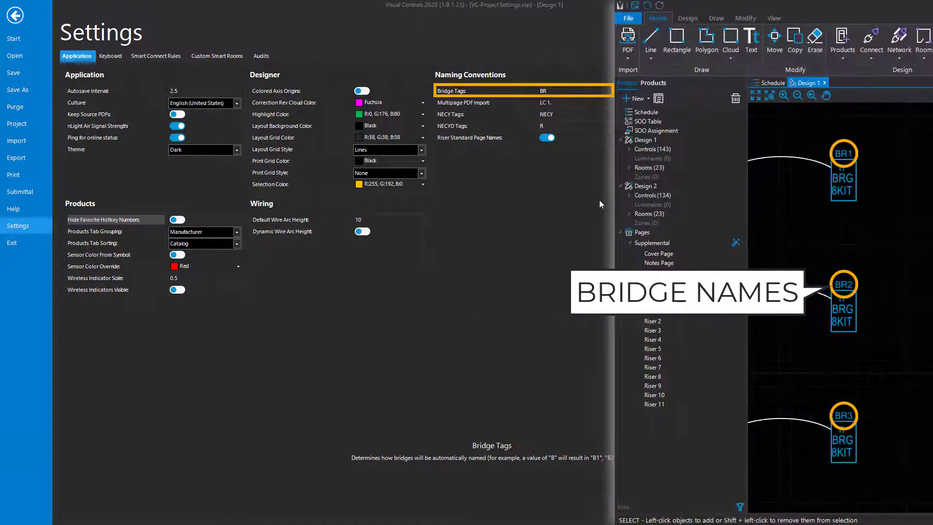
key(Tab)
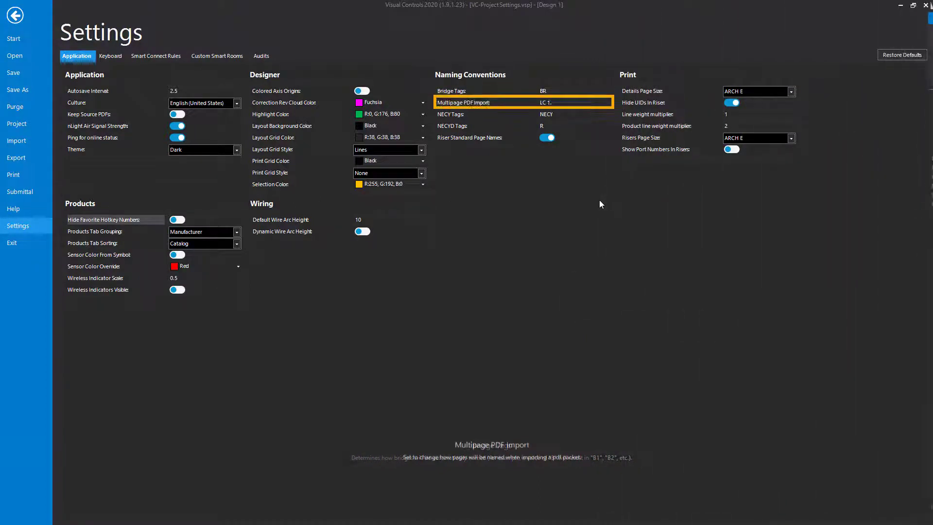
click(544, 102)
text(AB 1.)
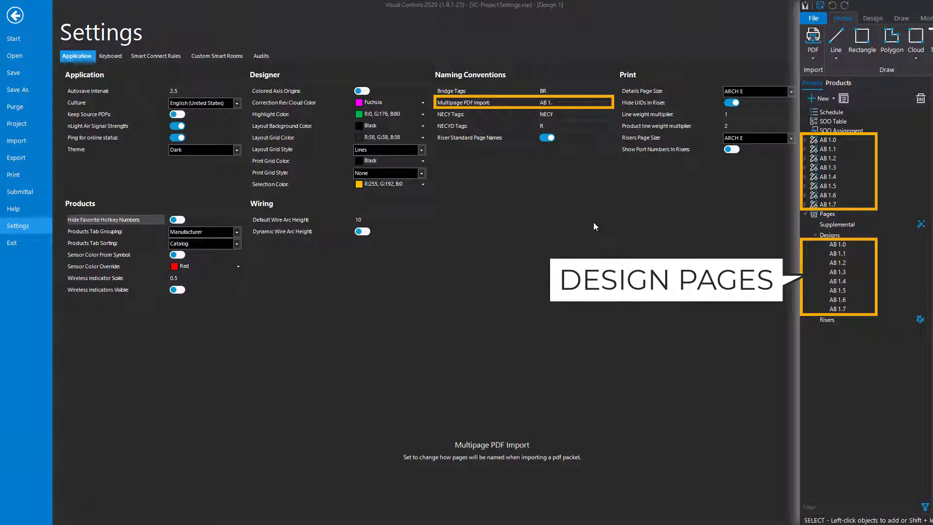
key(Tab)
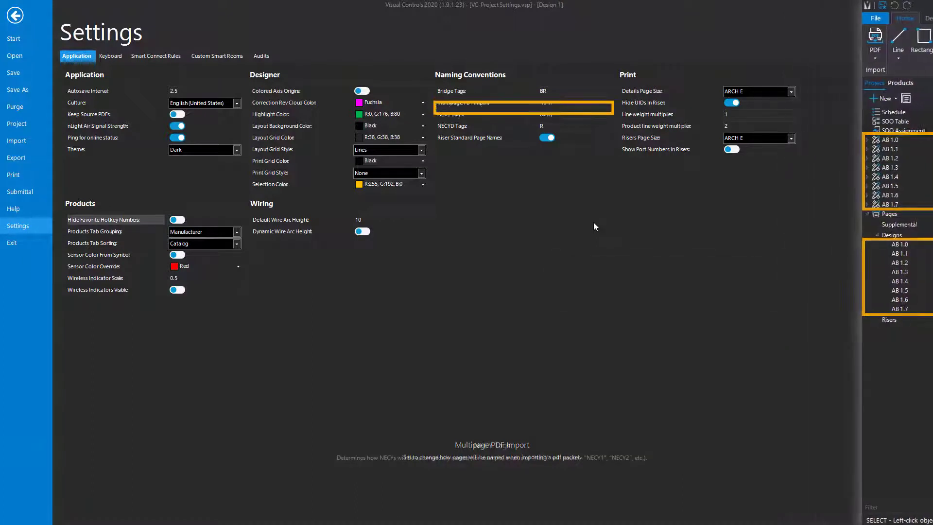
Set NECY Tags to E and NECYD Tags to A.
click(549, 114)
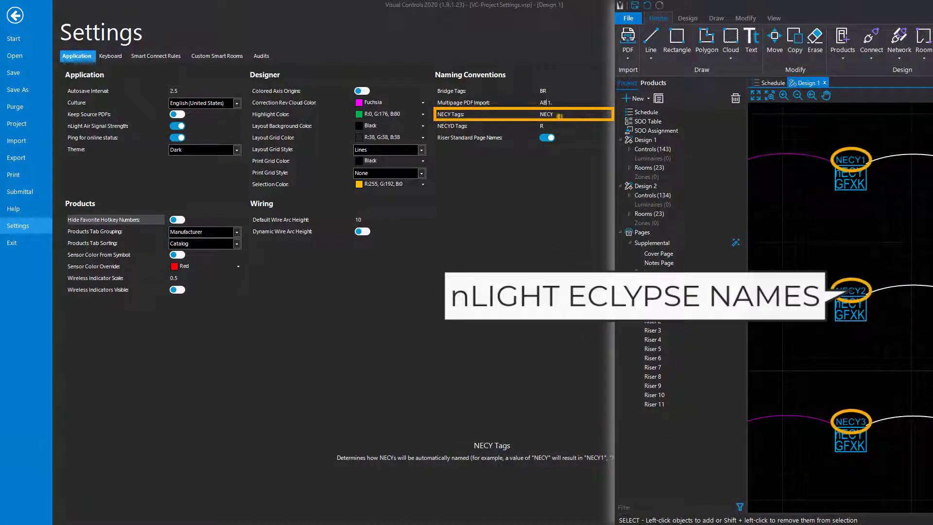
text(E)
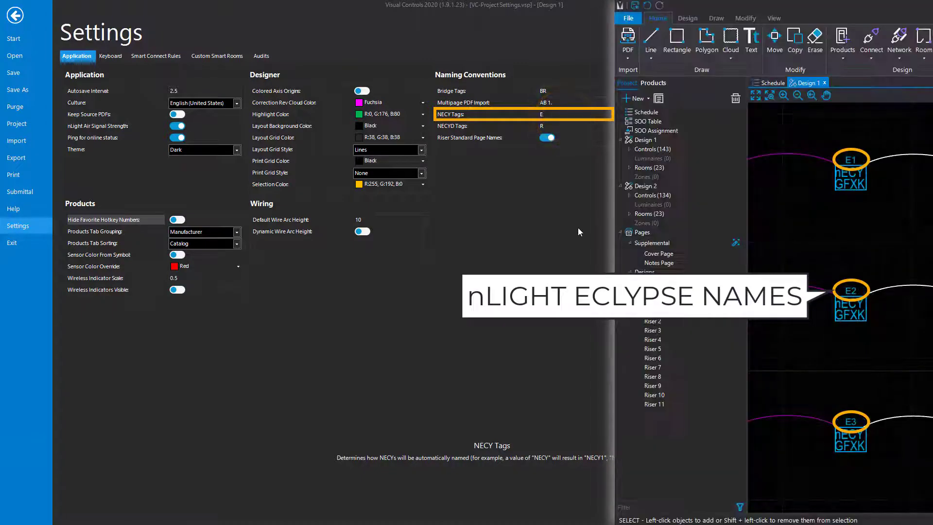
key(Tab)
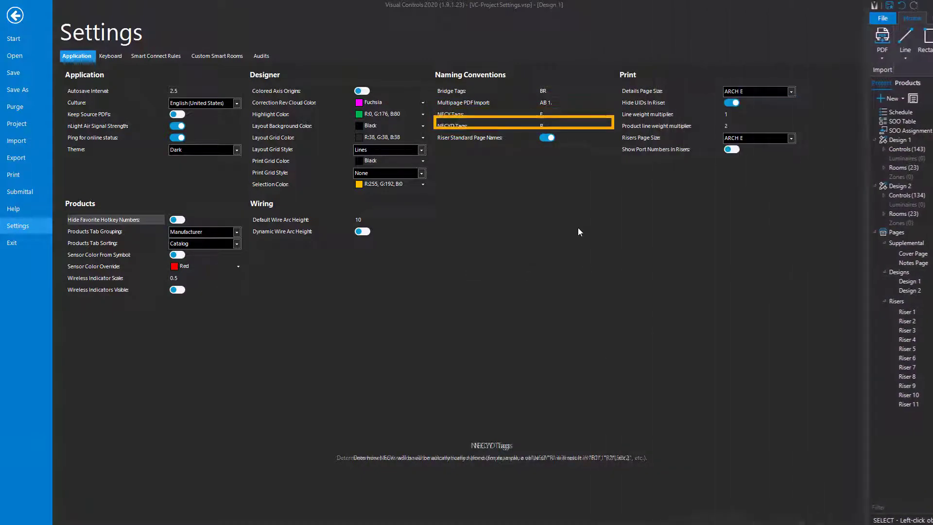
click(543, 126)
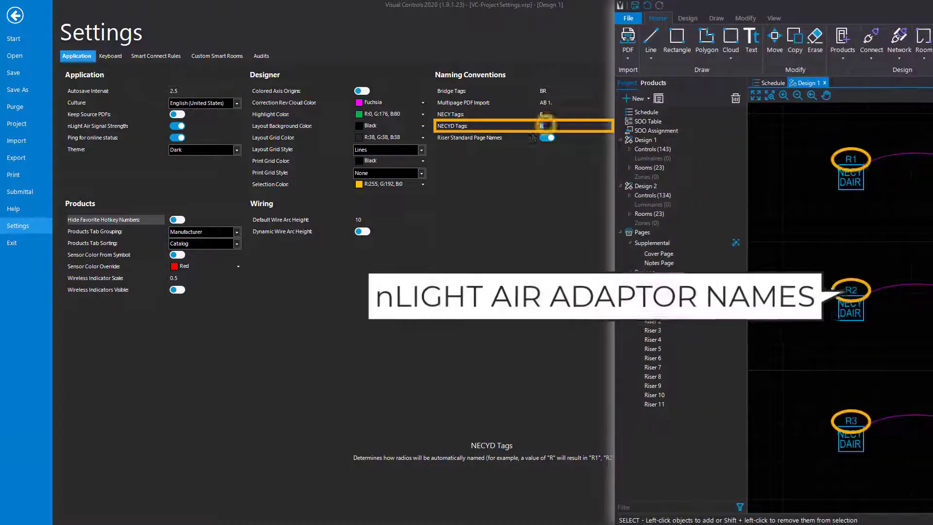
text(A)
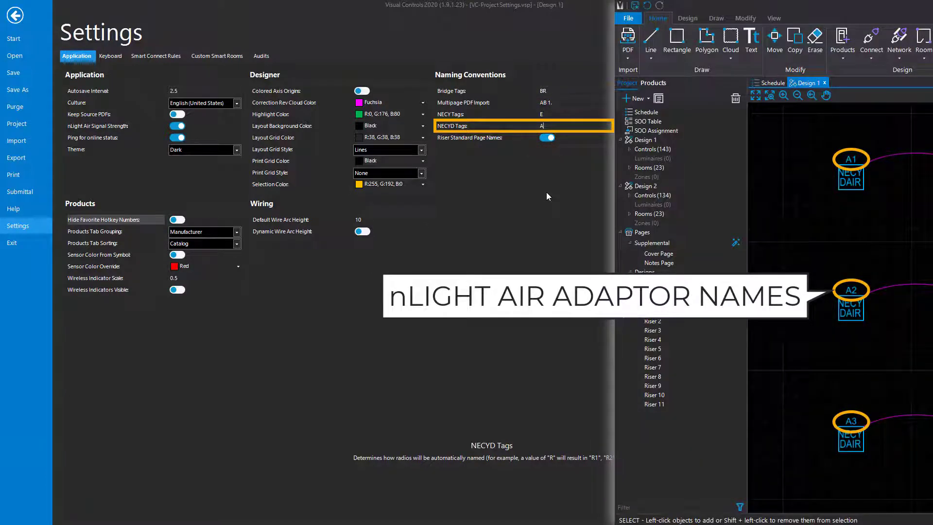
key(Tab)
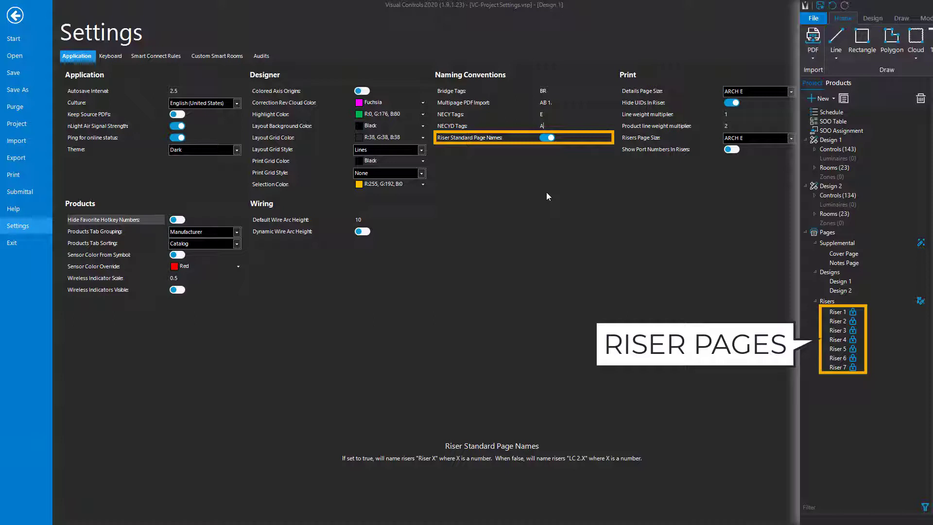
Turn off Riser Standard Page Names so riser pages become LC 2.0 onward.
click(548, 138)
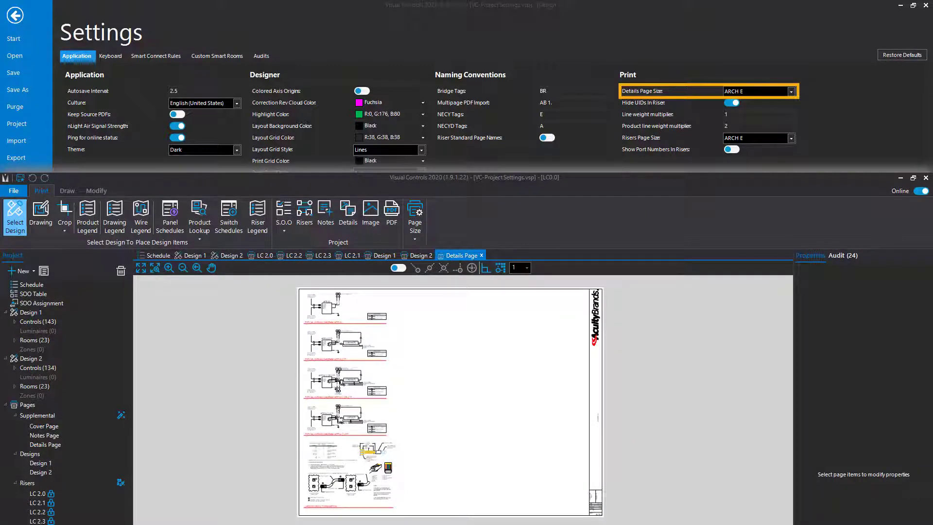
Set the Details Page Size print setting to 11x17.
click(791, 91)
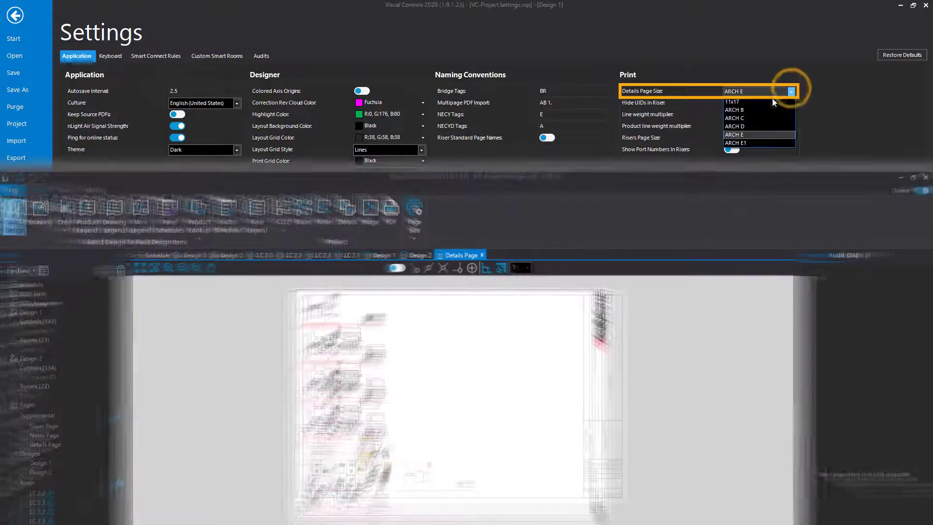
click(772, 99)
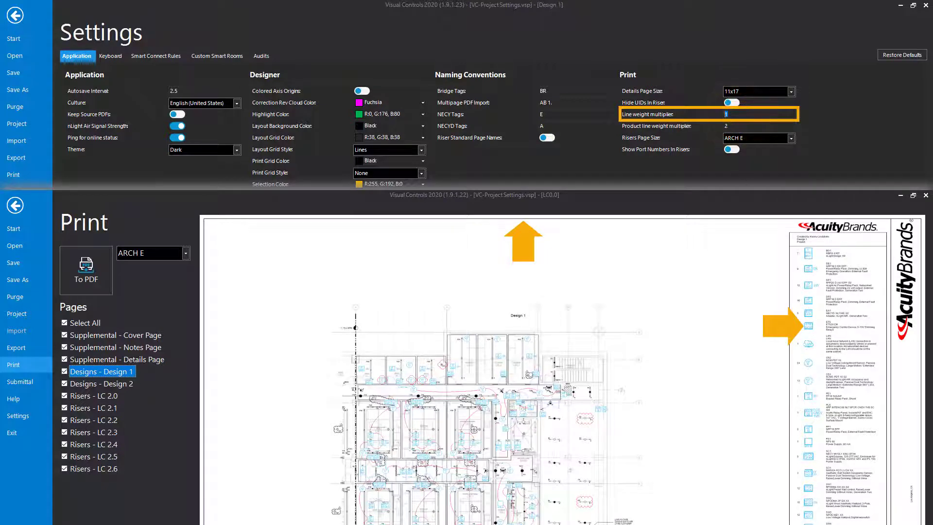
Enter 2 for Line weight multiplier and 5 for Product line weight multiplier.
text(2)
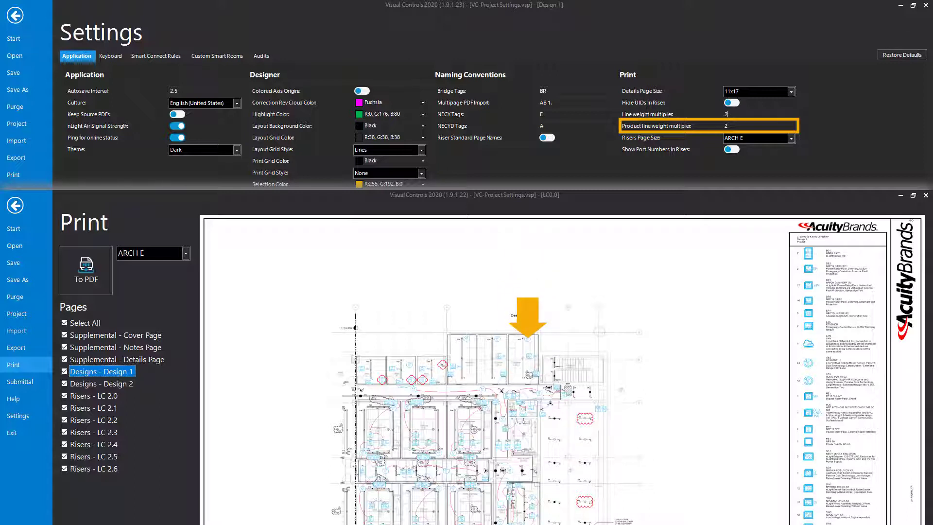
double_click(744, 126)
text(5)
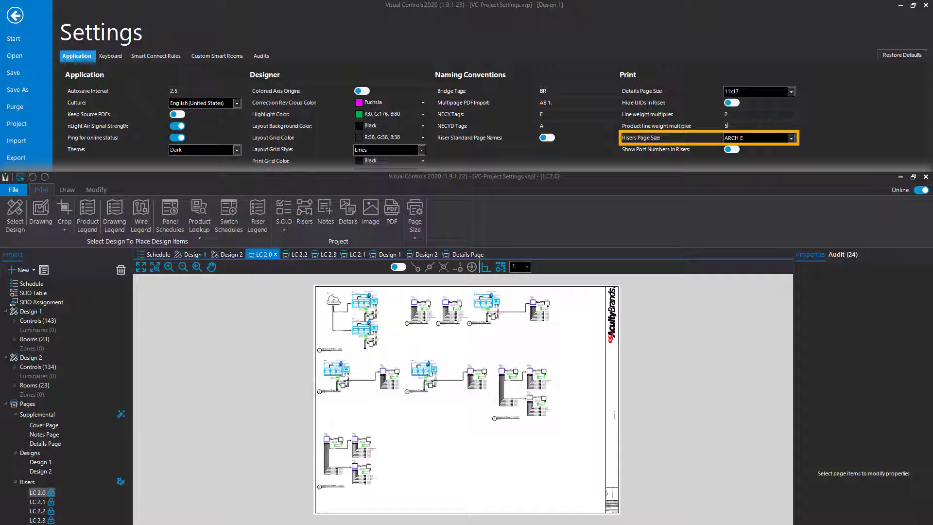
Set Risers Page Size to 11x17 and turn on Show Port Numbers In Risers.
click(792, 138)
click(777, 149)
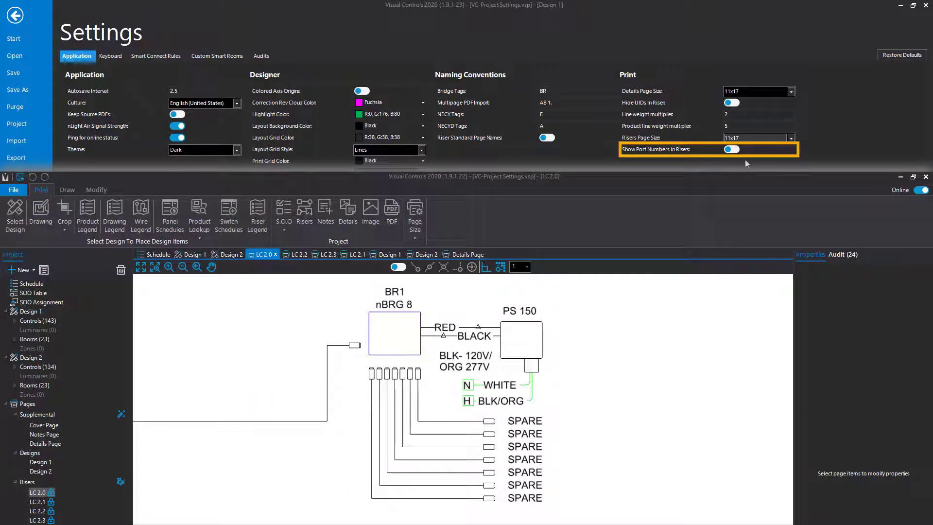
click(733, 150)
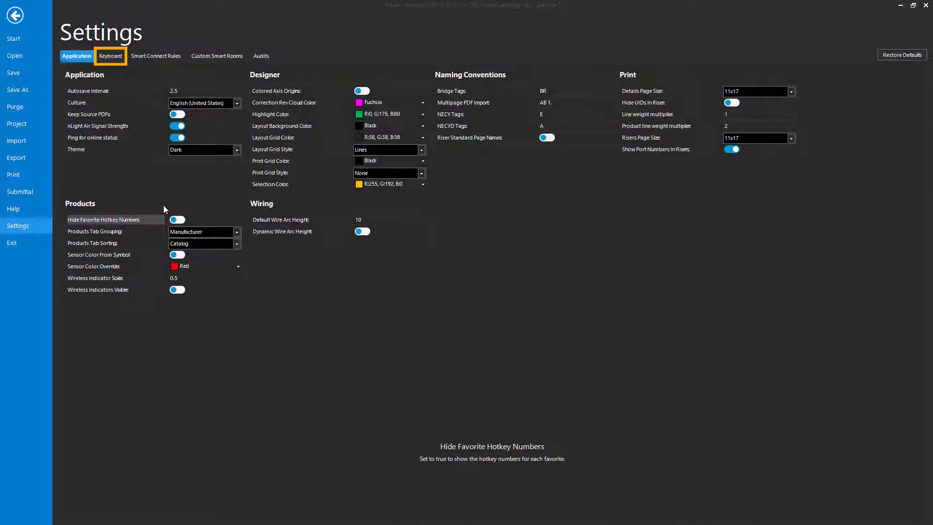
Show the Keyboard settings, check the Print command's fixed binding, then select the Text command.
click(110, 57)
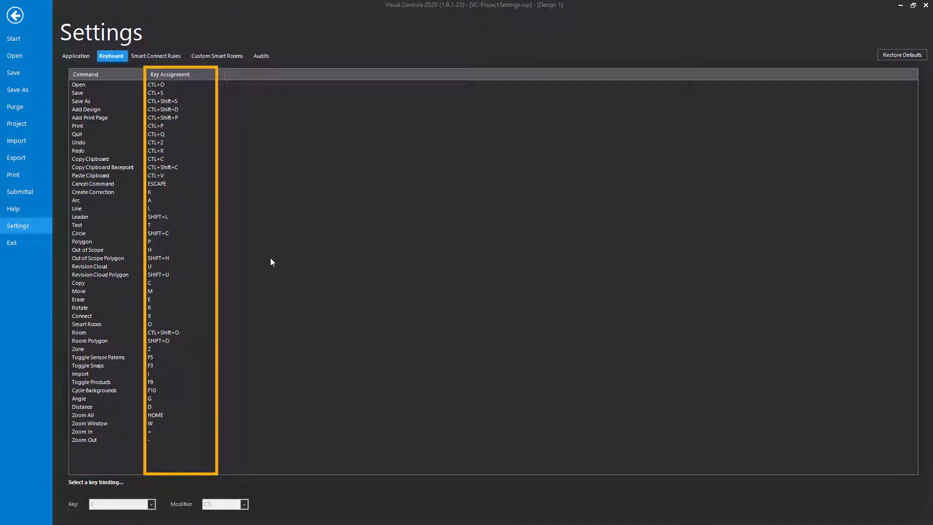
click(163, 126)
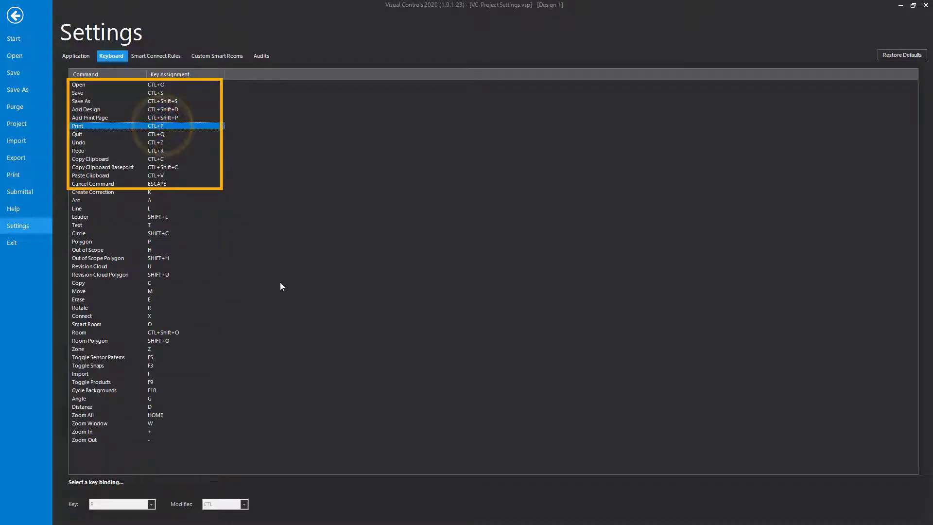
click(152, 504)
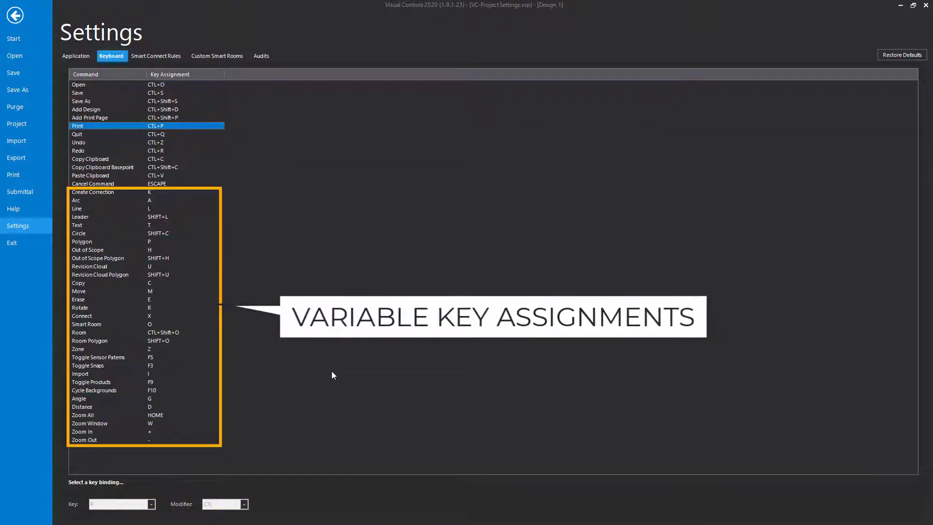
click(109, 226)
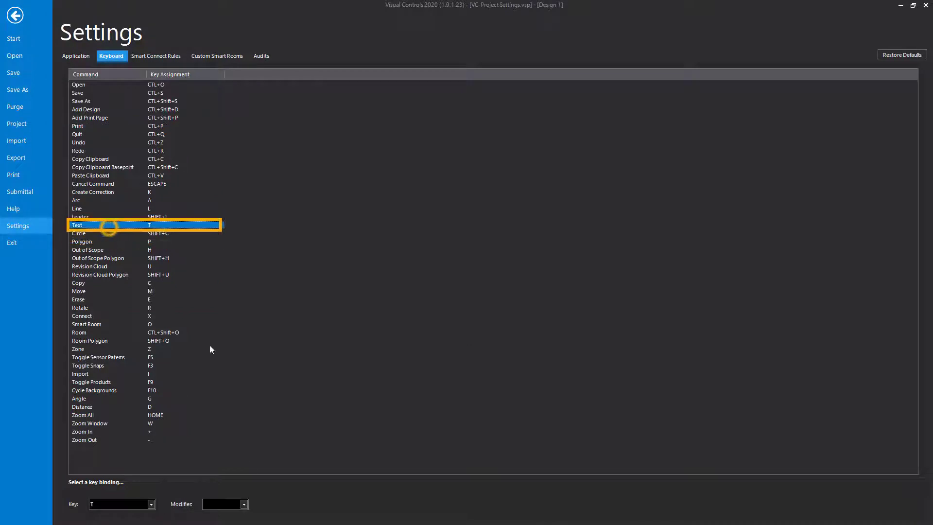
Bind the Text command to K with no modifier key.
click(151, 505)
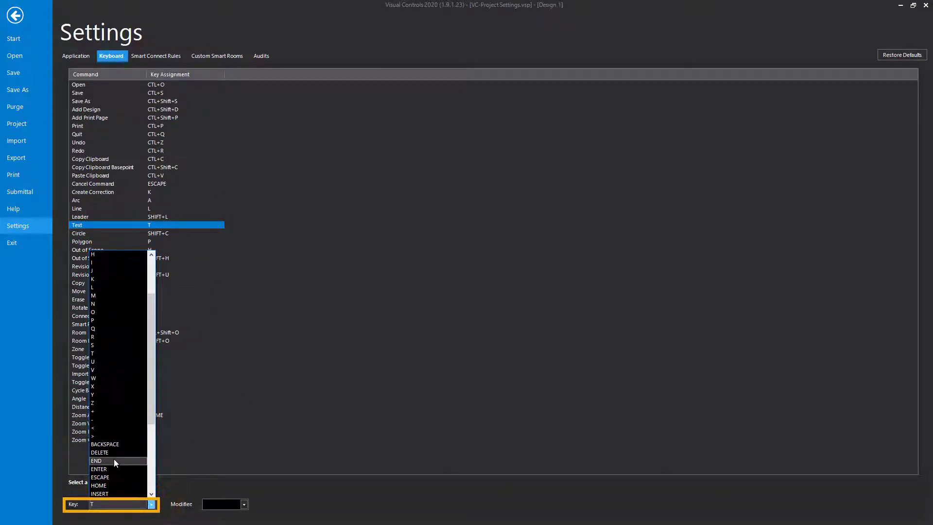
click(244, 504)
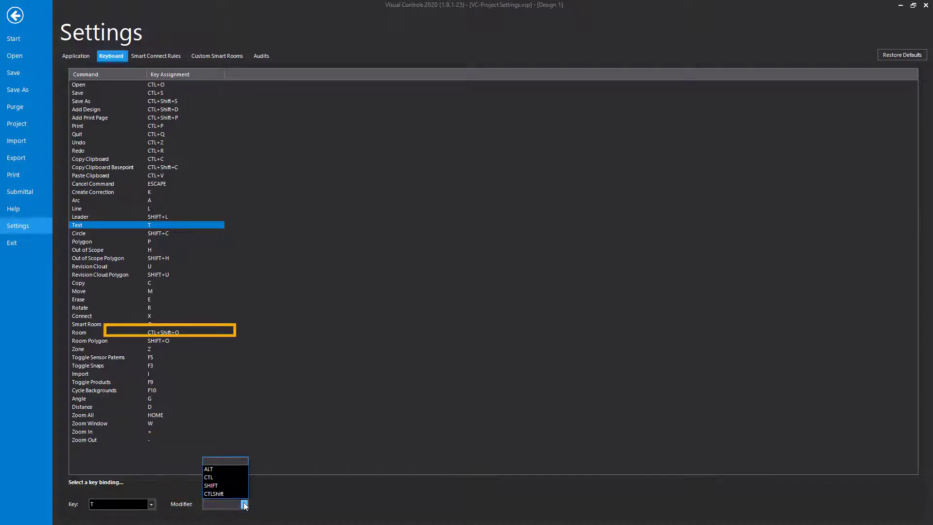
click(244, 504)
click(198, 499)
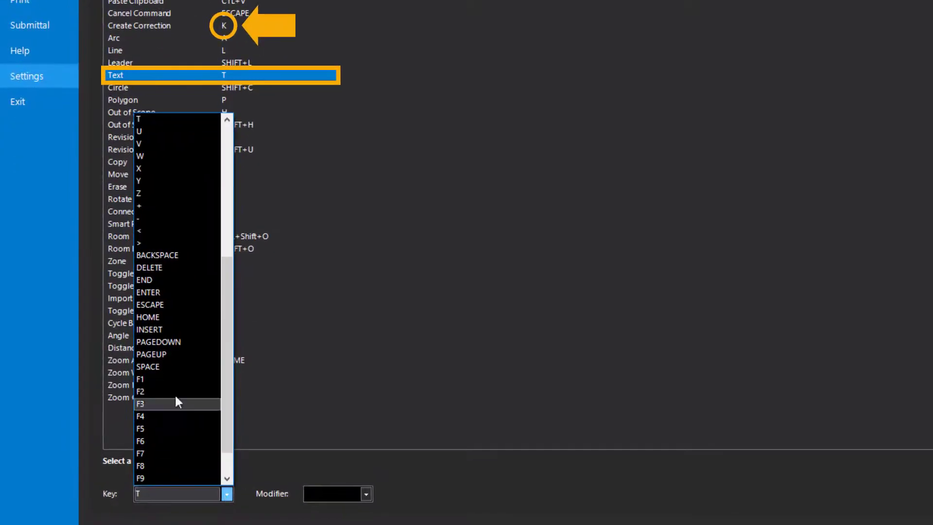
scroll(153, 403, up, 5)
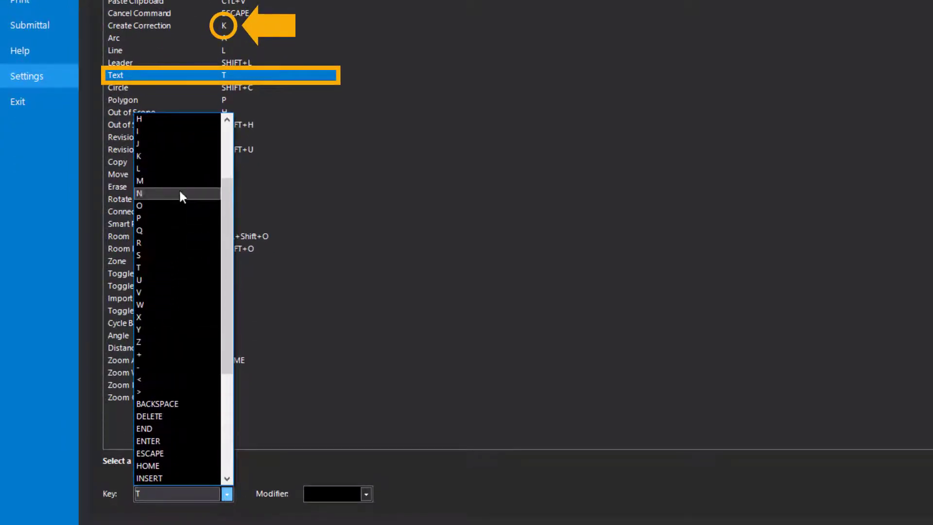
click(187, 156)
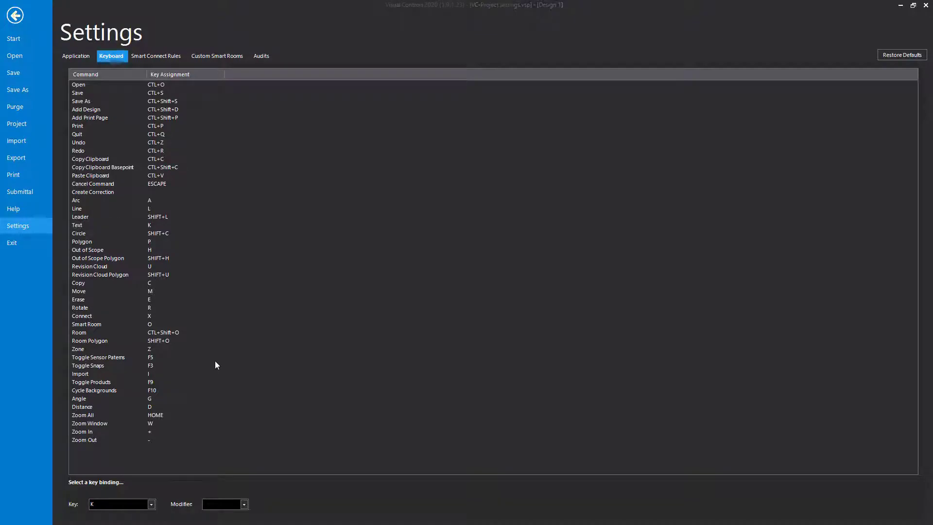
Return to Design 1 and place a text box reading 'Test' on the floor plan.
click(15, 16)
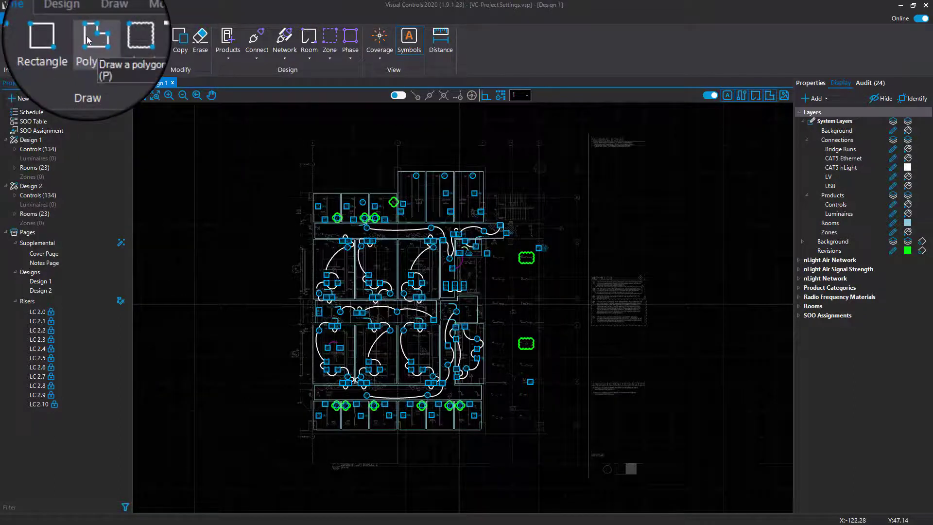
click(133, 40)
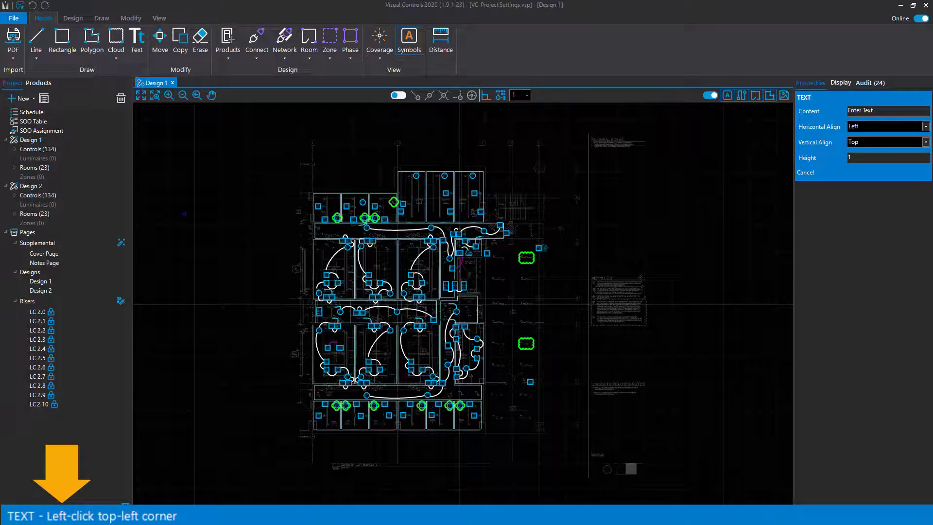
click(170, 214)
click(246, 272)
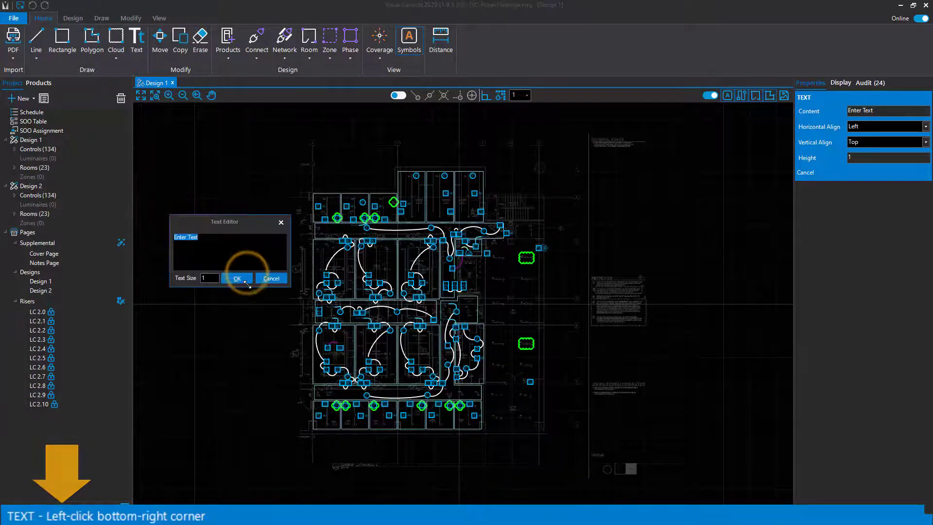
text(Test)
click(240, 278)
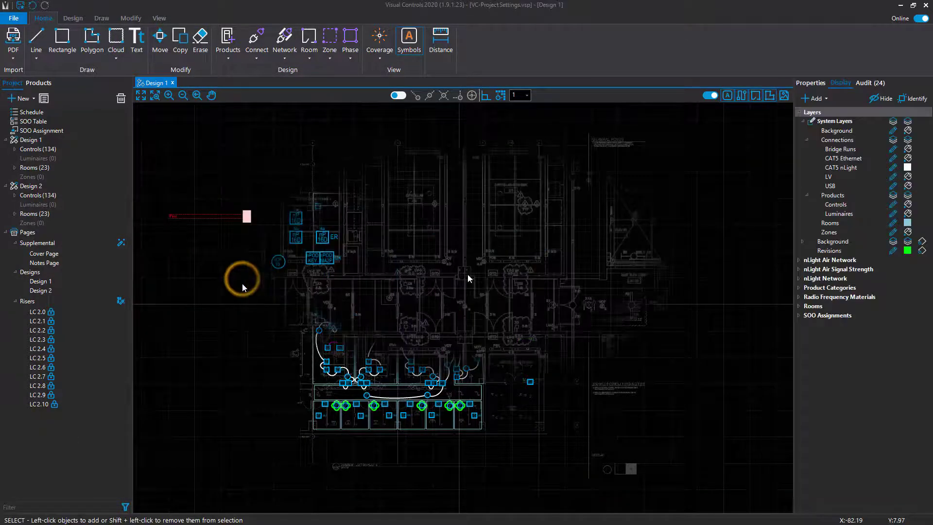
Reposition the upper and lower nPOD control pairs in the first room with M.
click(301, 159)
key(m)
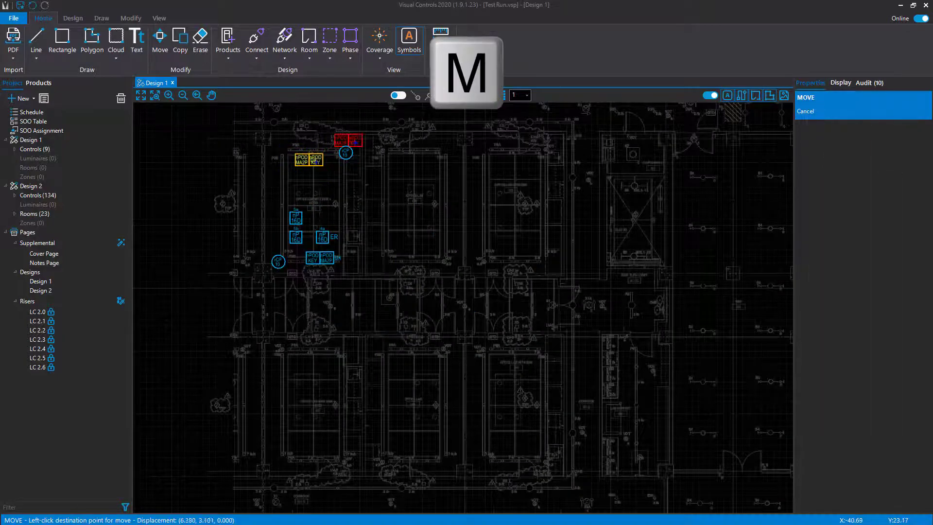
click(341, 138)
click(312, 258)
key(m)
click(319, 258)
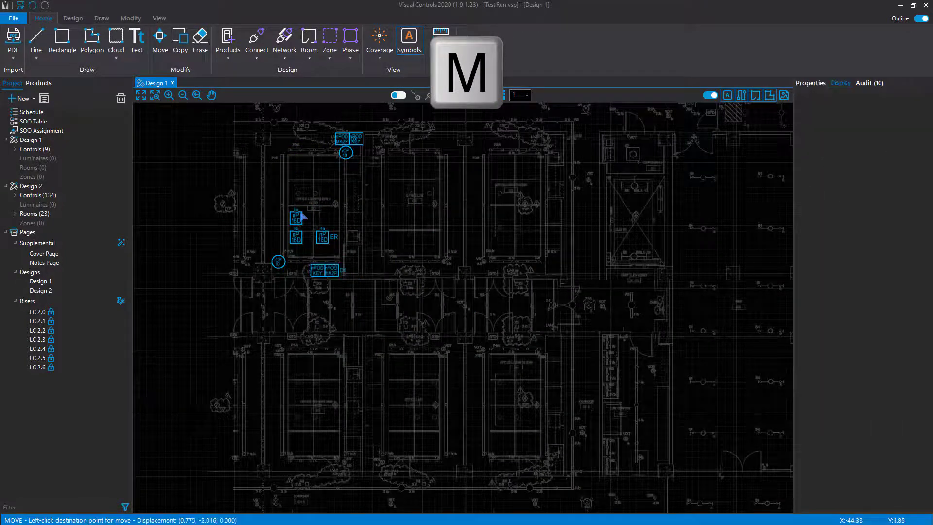
Copy the first room's controls into the other five rooms with C.
click(318, 271)
drag(246, 114, 397, 315)
key(x)
key(c)
click(421, 204)
click(520, 204)
click(520, 408)
click(416, 408)
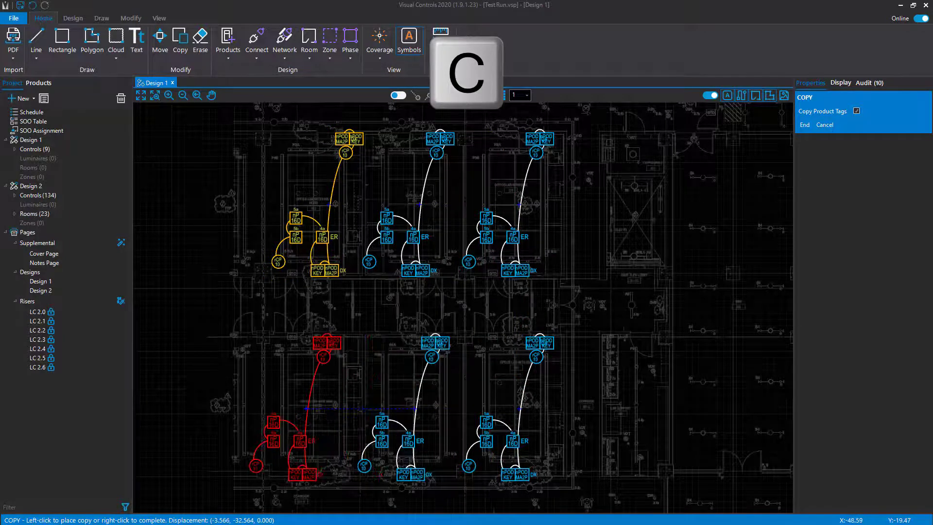
click(308, 409)
Draw a rectangular room around the original room using Ctrl+Shift+O.
key(ctrl+shift+o)
click(263, 134)
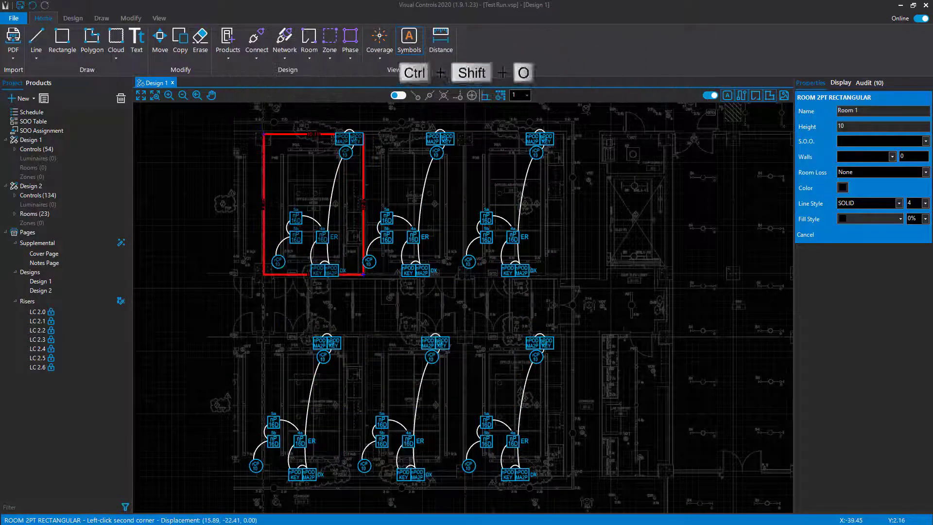
click(363, 274)
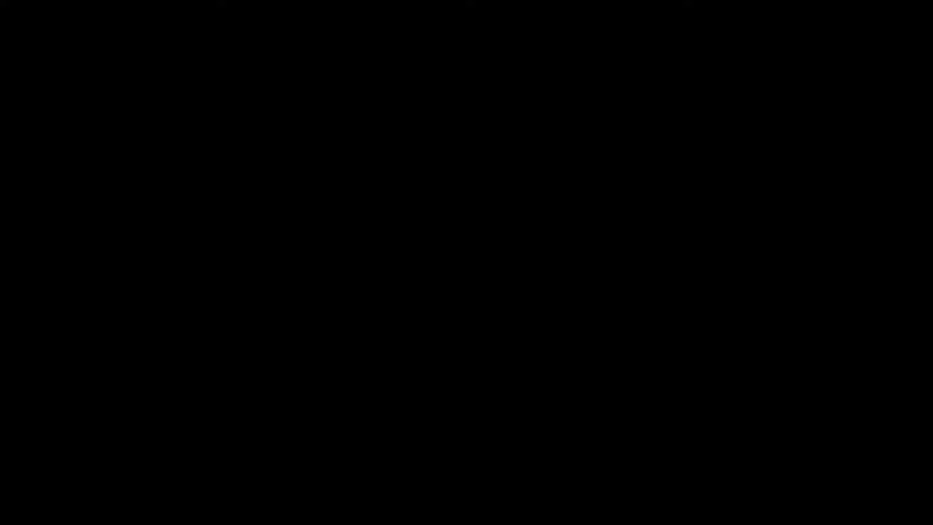